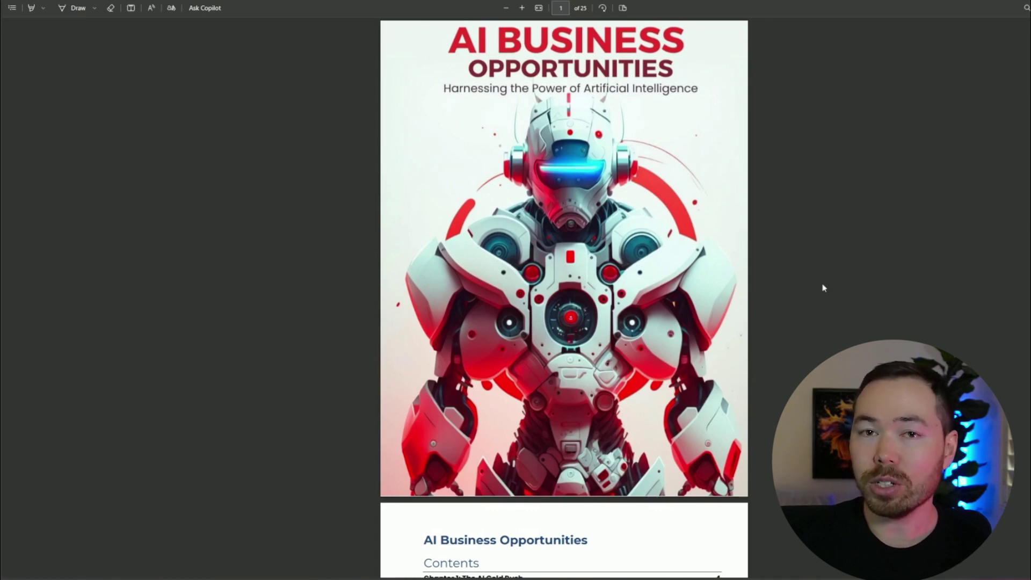
Scroll the ebook PDF past the robot cover and contents to Chapter 1: The AI Gold Rush.
scroll(822, 288, down, 10)
scroll(806, 281, down, 3)
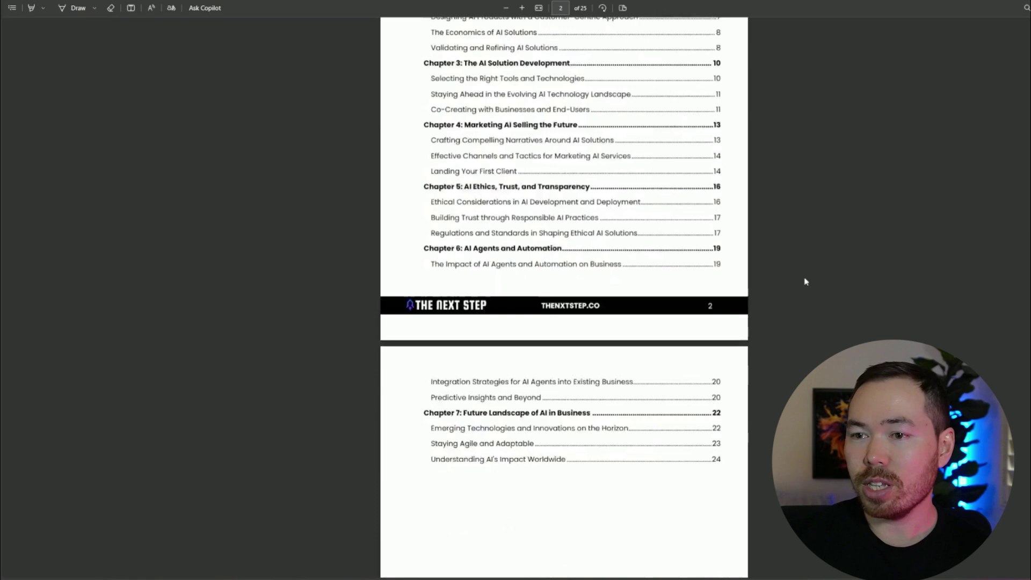
scroll(805, 281, down, 15)
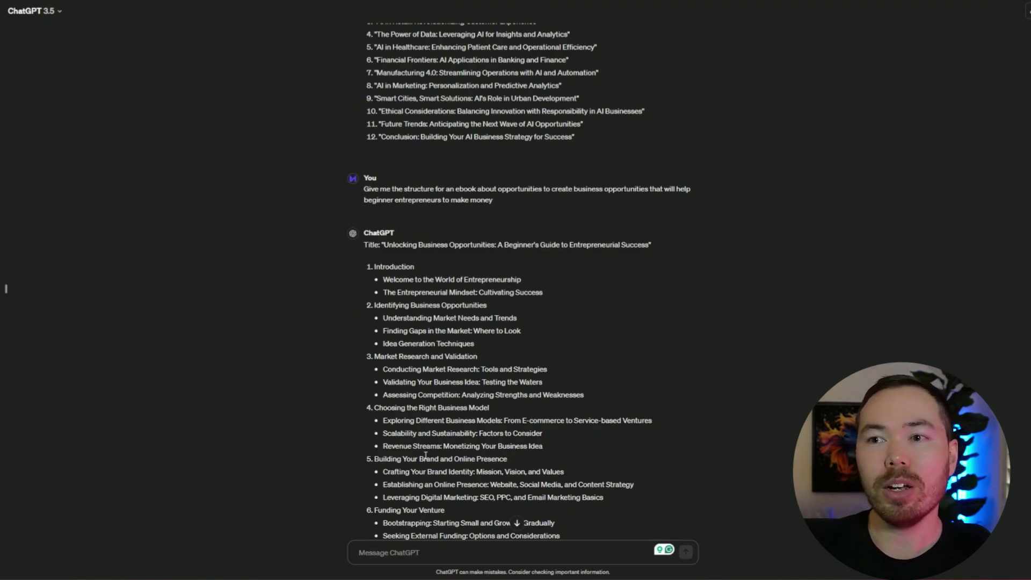
Scroll through ChatGPT's ebook outline down to chapters 10 and 11.
scroll(425, 456, down, 3)
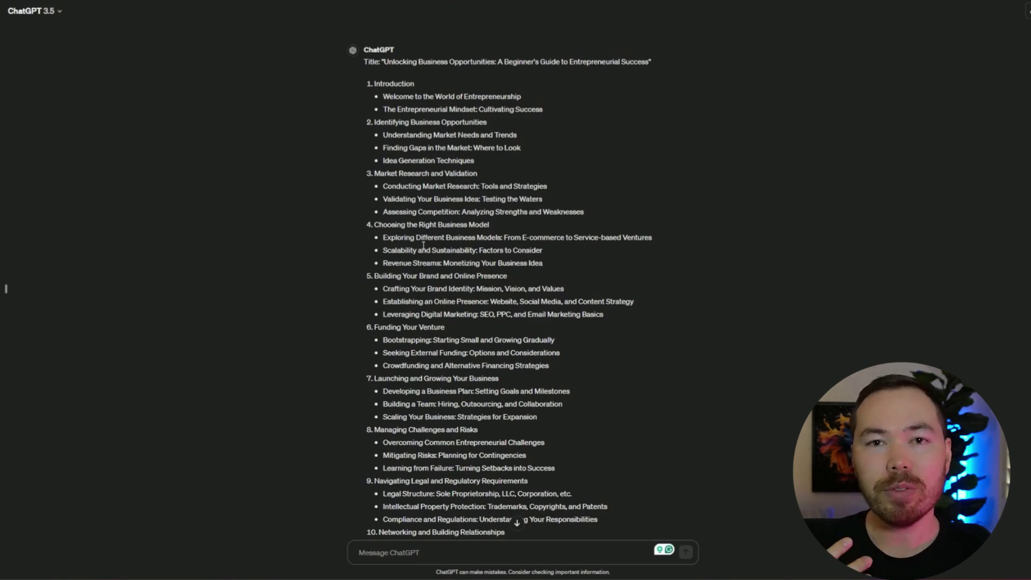
scroll(484, 290, down, 1)
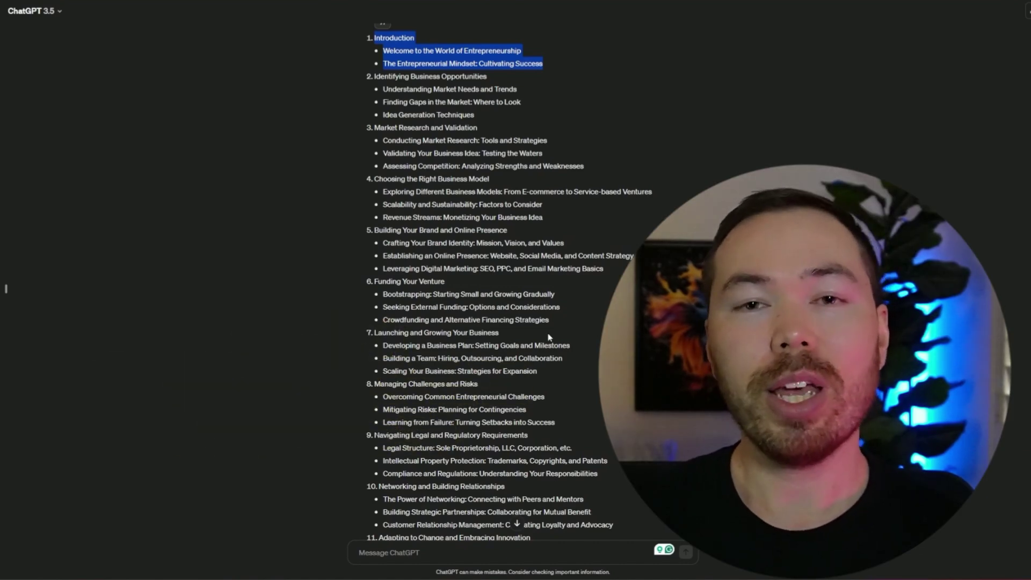
Send ChatGPT a request for a 1000-word Chapter 1 built on the Introduction subpoints.
text(write me a 1000 word chapter for my ebook with chapter 1 h)
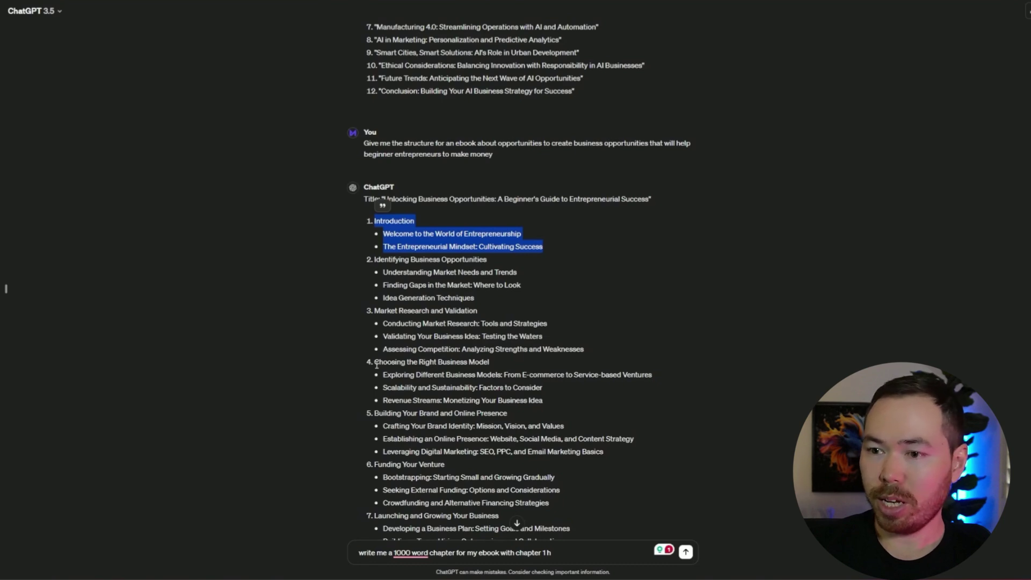
scroll(542, 470, down, 10)
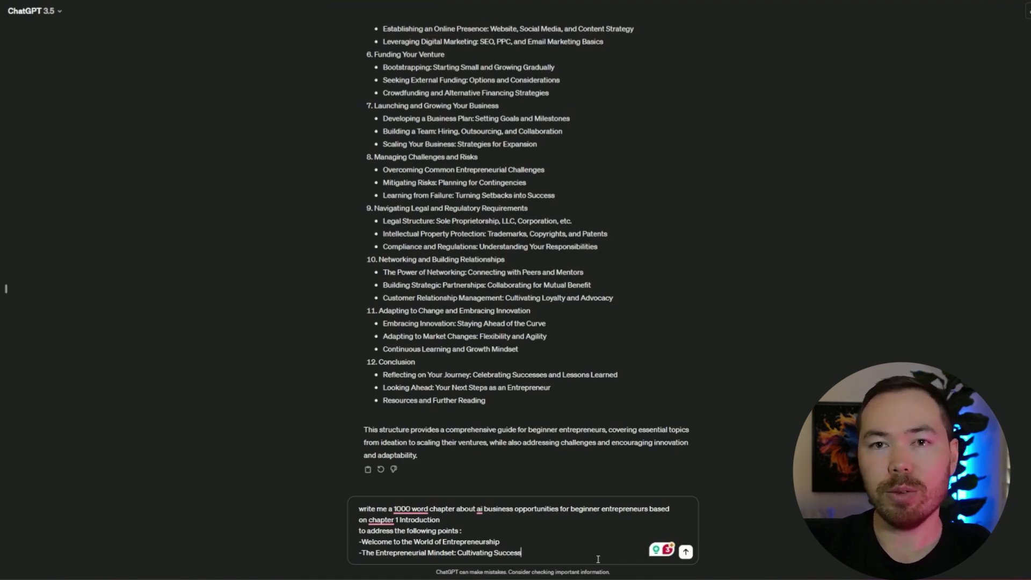
key(Return)
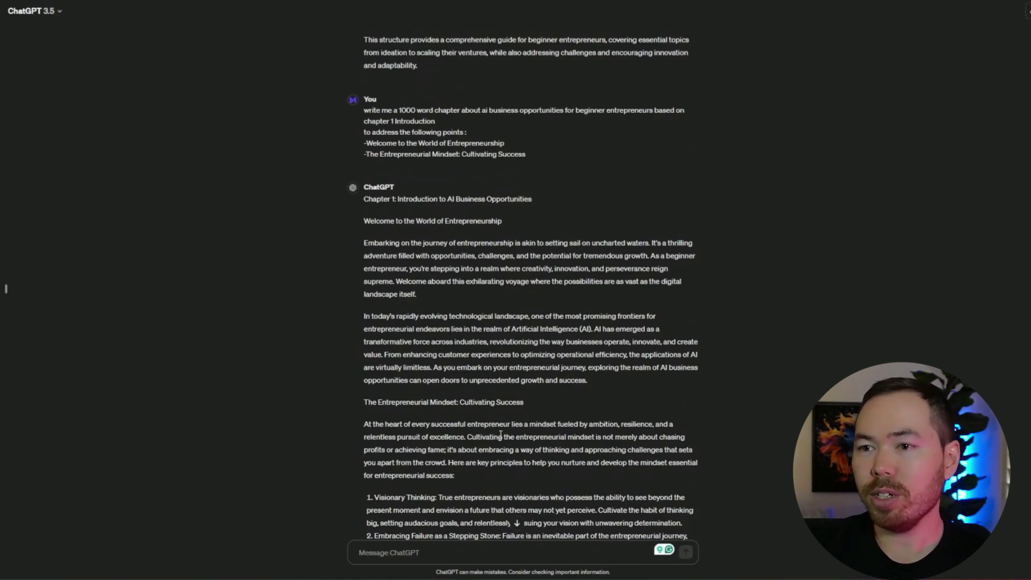
scroll(453, 378, down, 3)
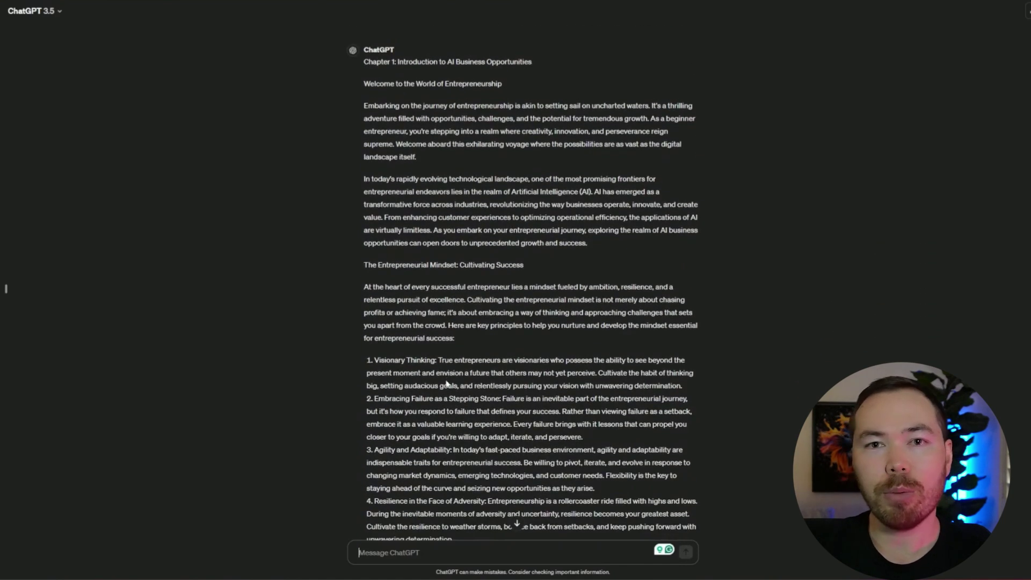
scroll(446, 382, down, 2)
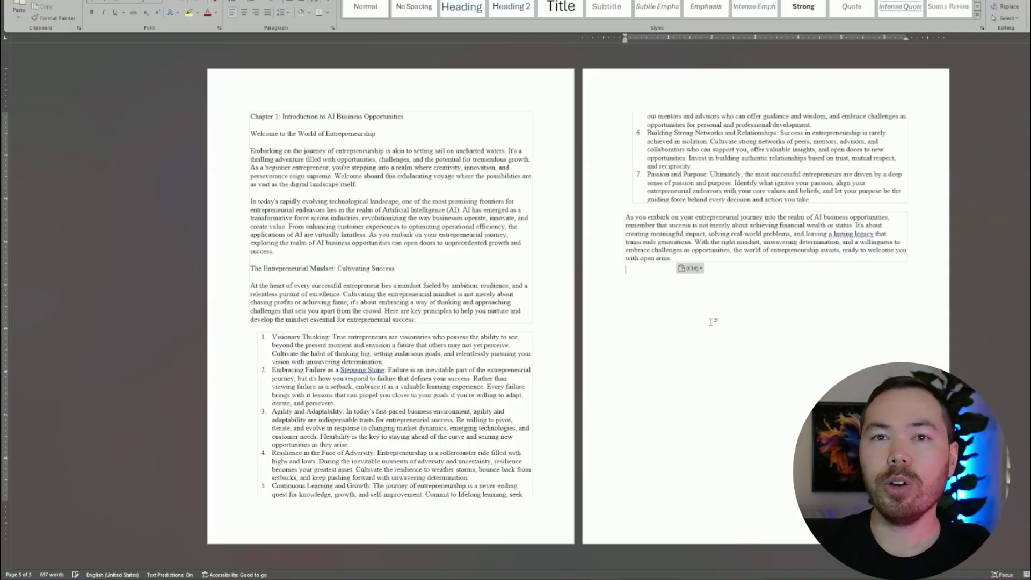
Paste Chapter 1 and Chapter 2 into Word, keeping text only.
click(698, 271)
click(712, 295)
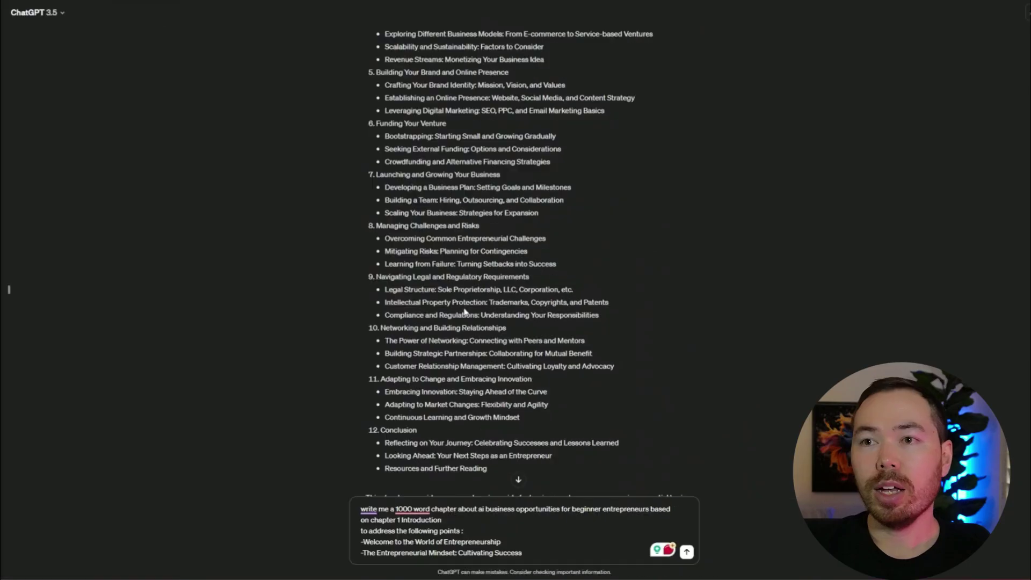
scroll(462, 311, up, 5)
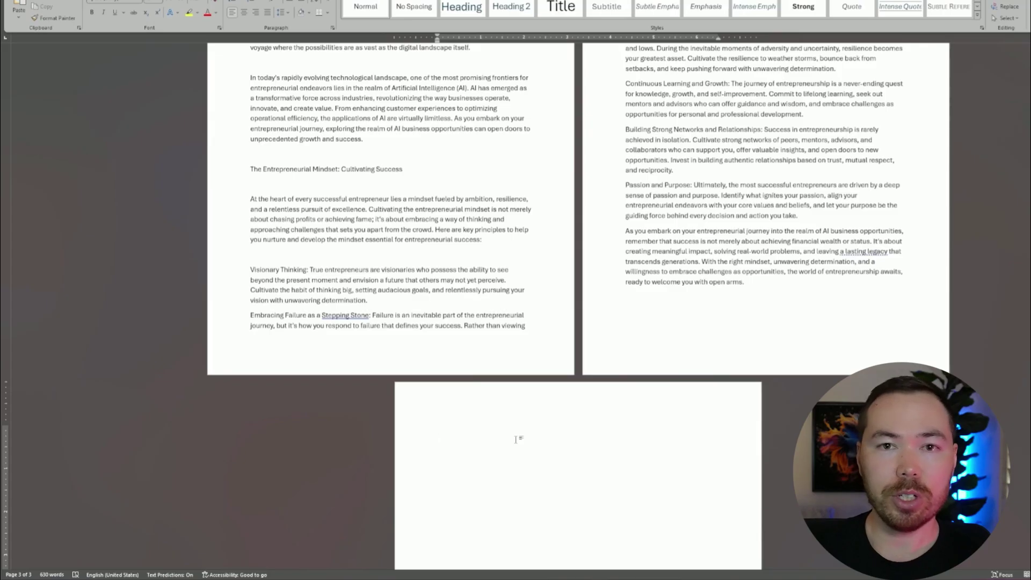
key(ctrl+v)
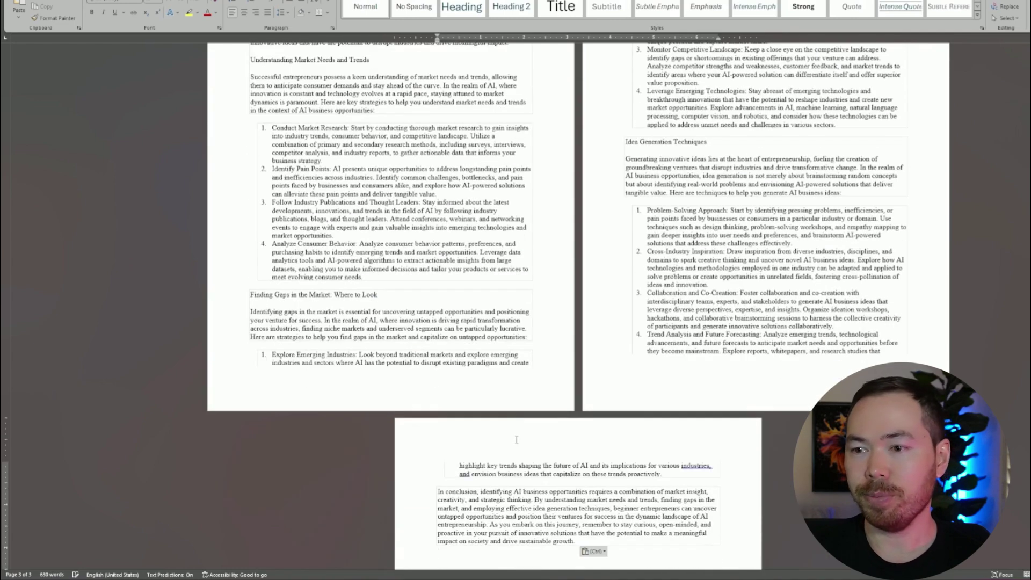
click(594, 551)
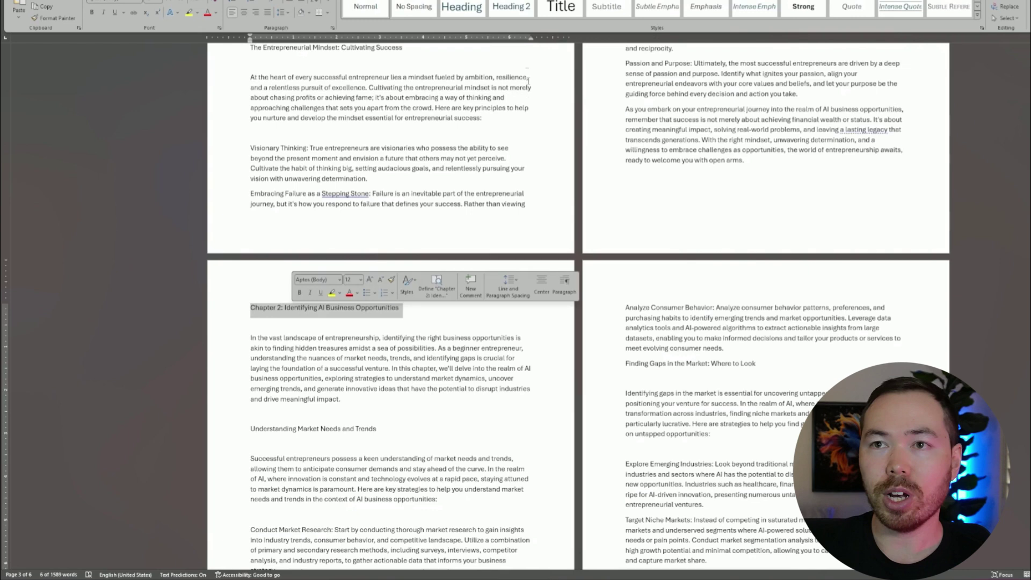
Make the Chapter 1 and Chapter 2 titles headings and insert an automatic table of contents above Chapter 1.
click(505, 10)
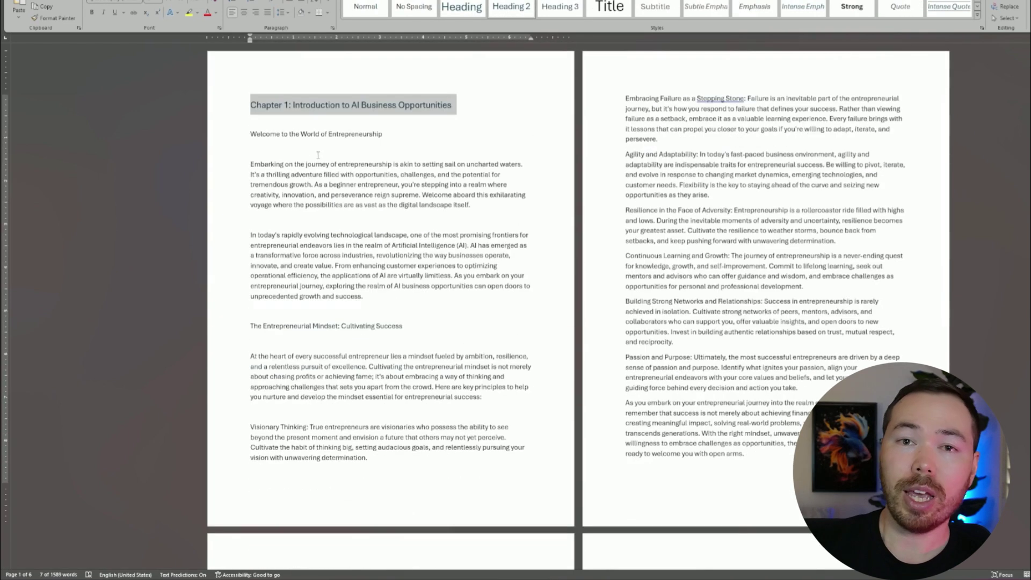
click(259, 105)
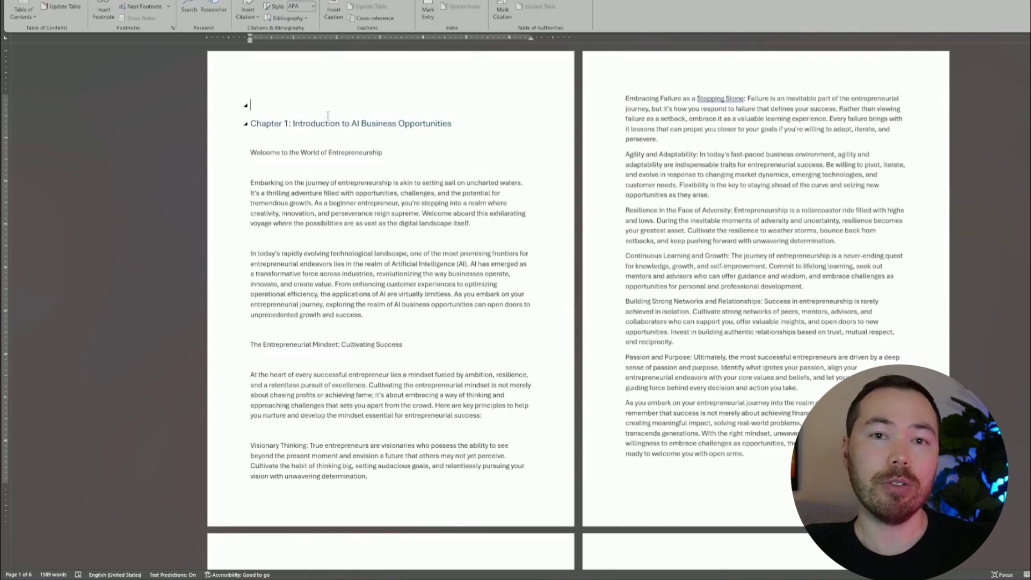
click(21, 6)
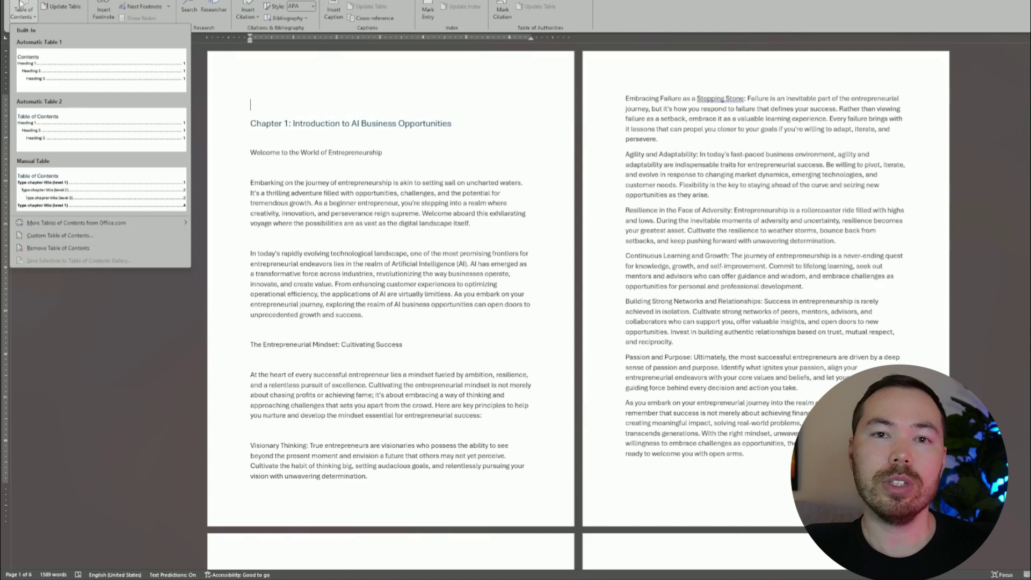
click(102, 69)
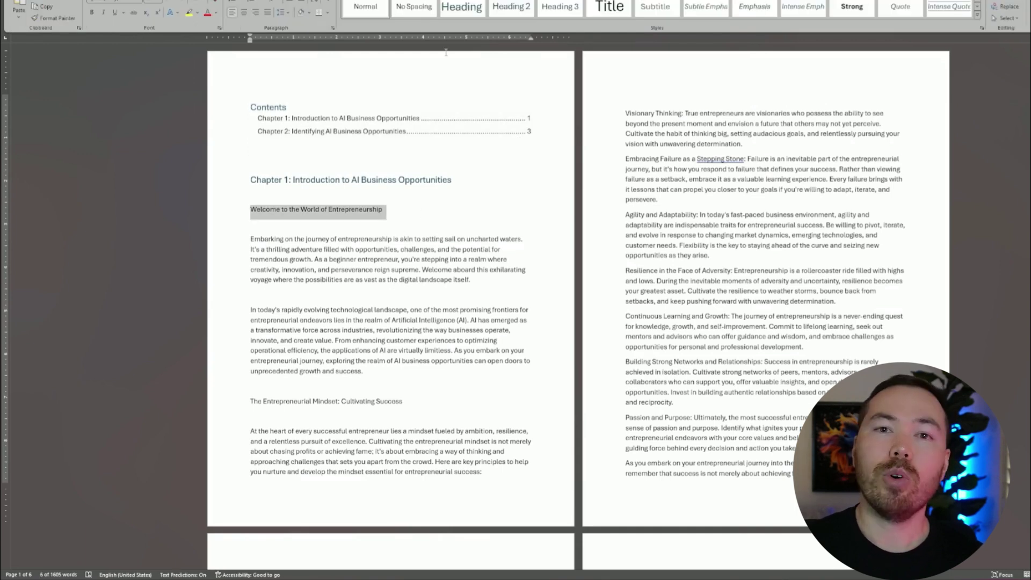
Make 'Welcome to the World of Entrepreneurship' a subheading and update the entire table of contents.
click(583, 13)
click(416, 217)
click(349, 150)
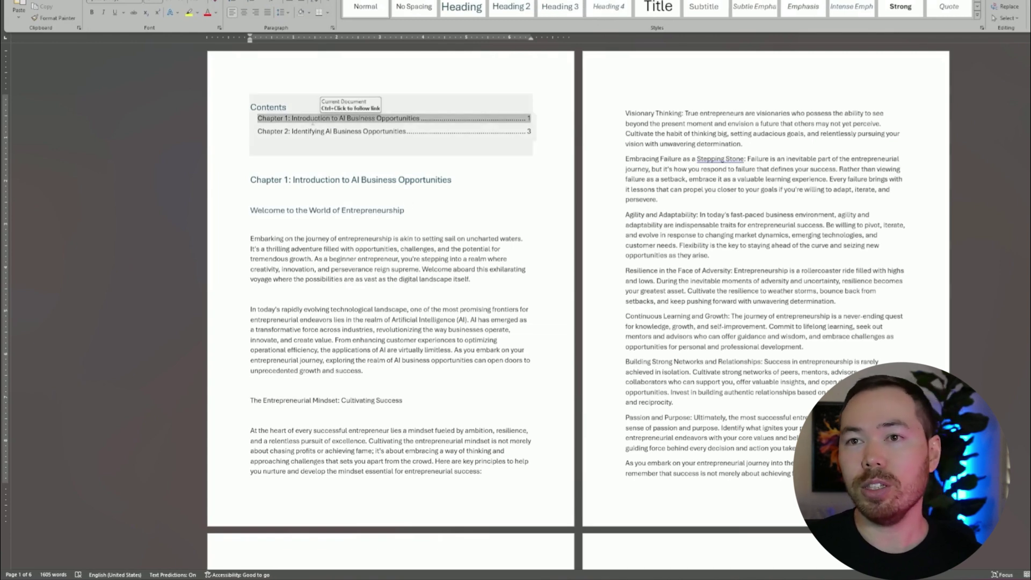
click(296, 87)
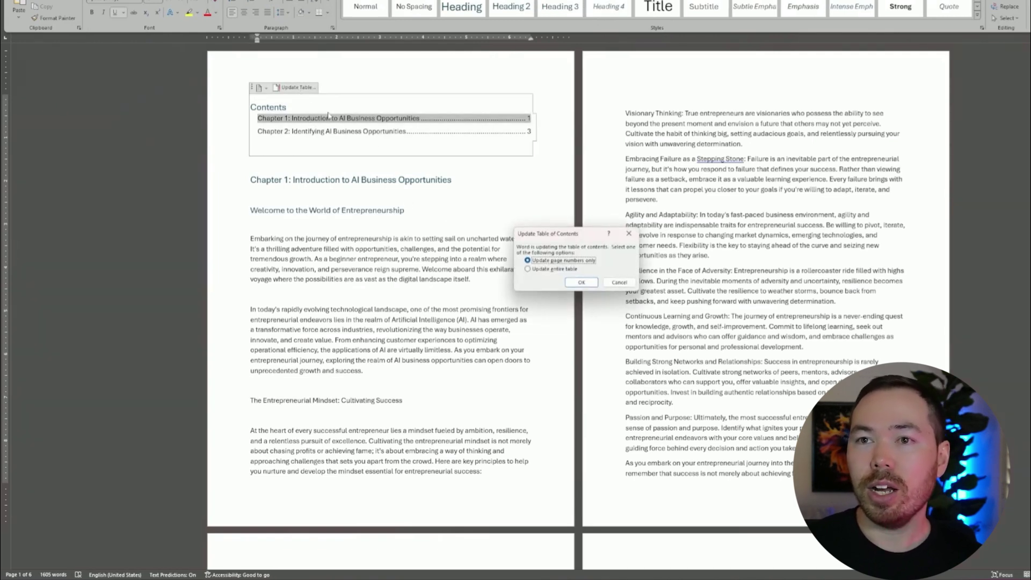
click(527, 269)
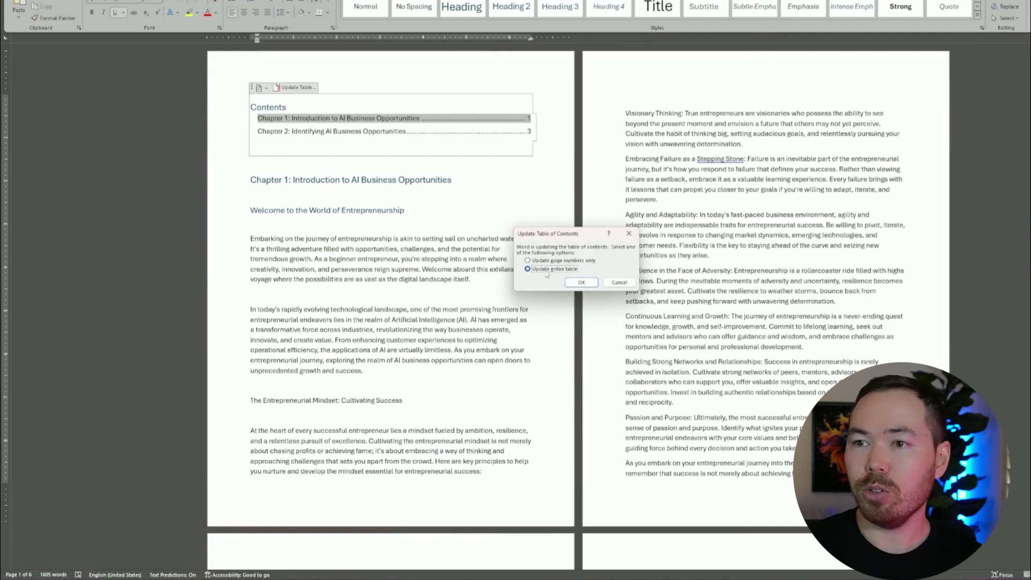
click(581, 282)
click(416, 165)
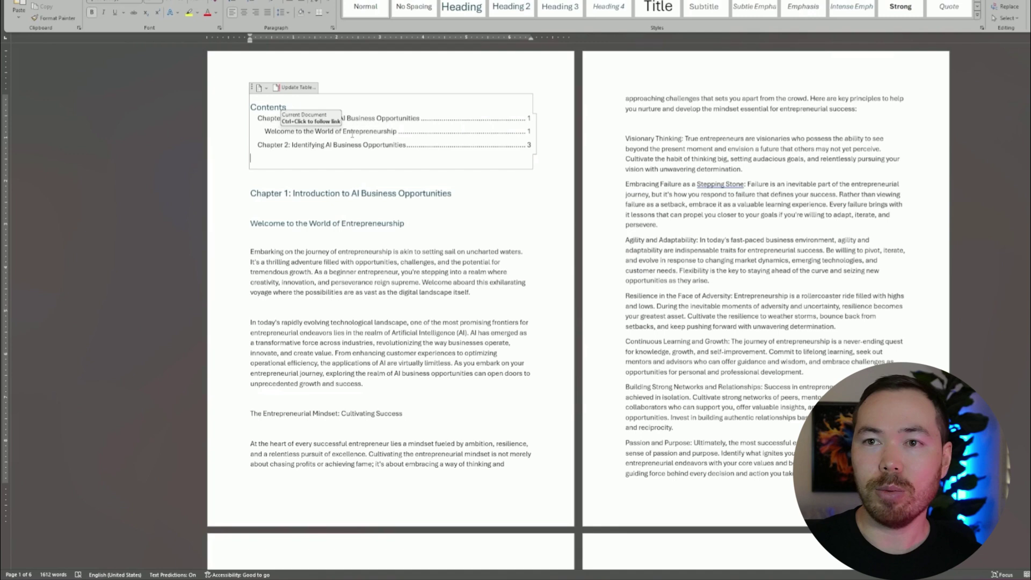
Check the Heading 1 style options, then dismiss them and return to the body text.
scroll(384, 79, down, 5)
scroll(259, 99, up, 4)
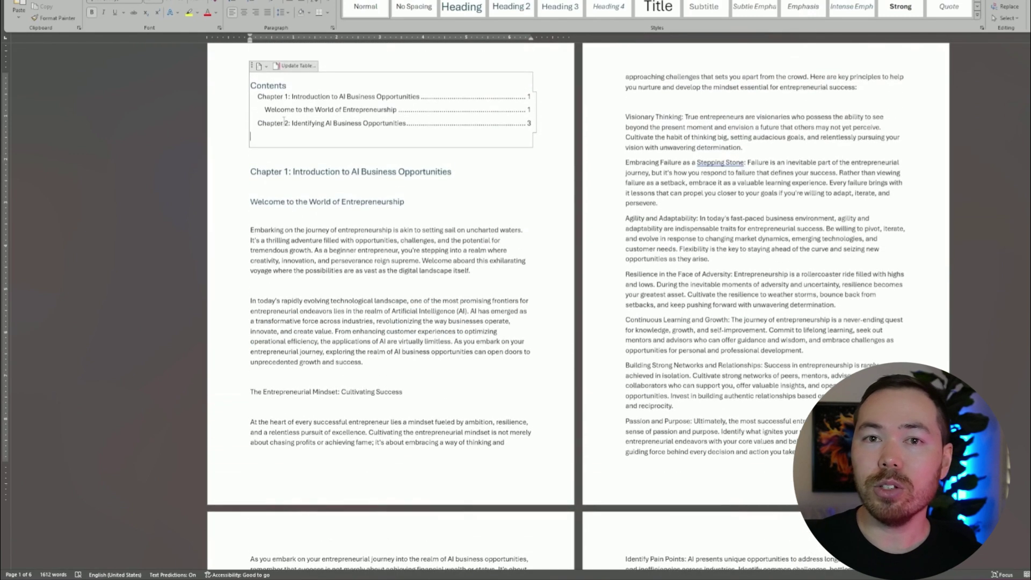
right_click(464, 9)
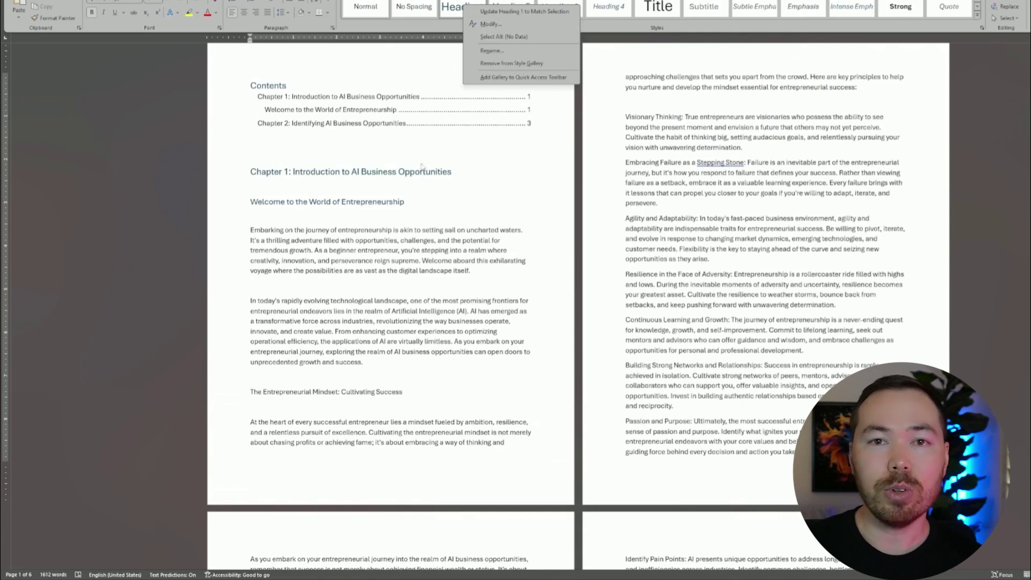
key(Escape)
click(422, 187)
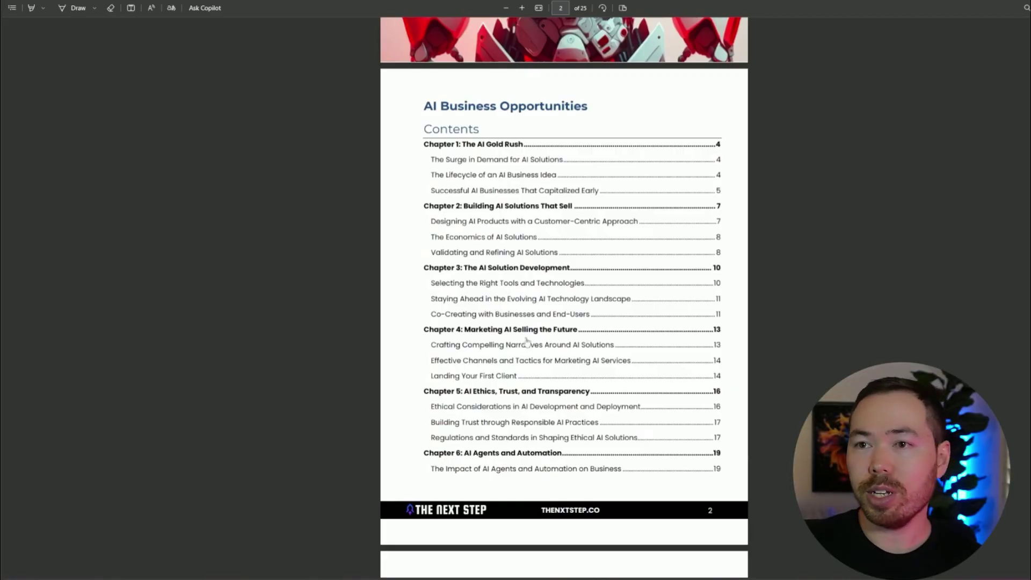
Scroll through the example PDF's AI Business Opportunities Contents page.
scroll(556, 281, down, 2)
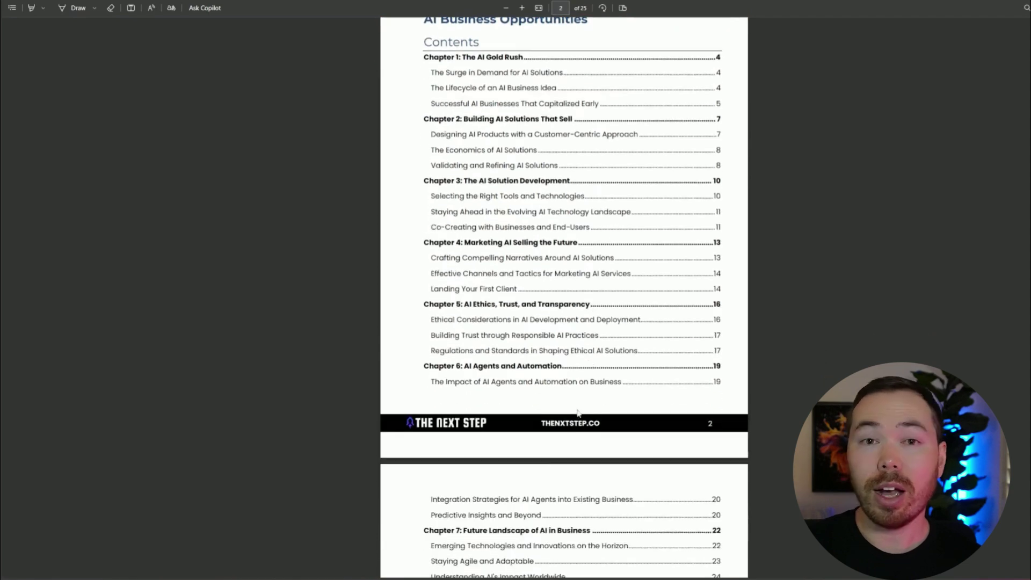
scroll(618, 445, up, 2)
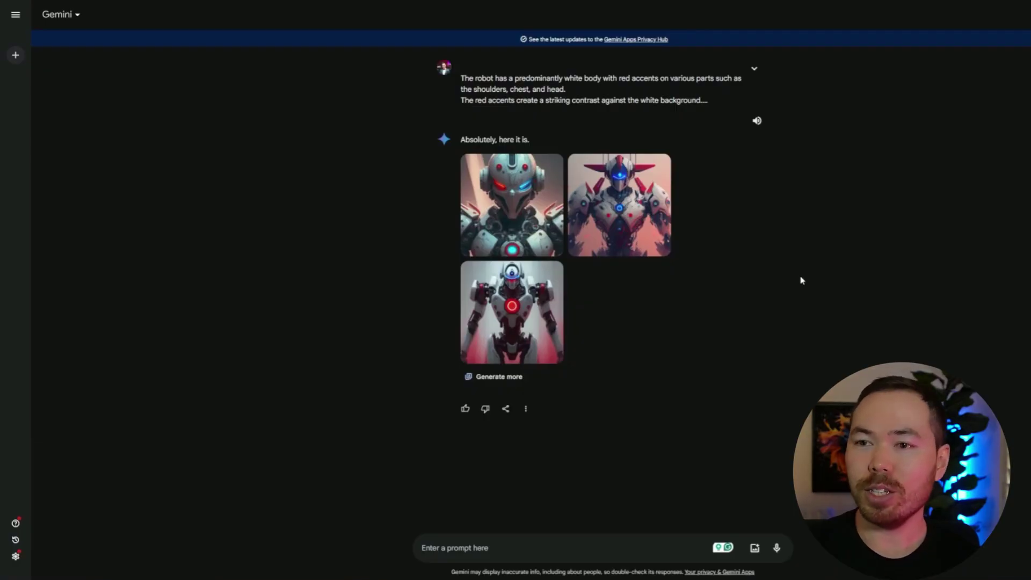
View the third Gemini robot image, with the glowing red chest light, full size.
click(524, 312)
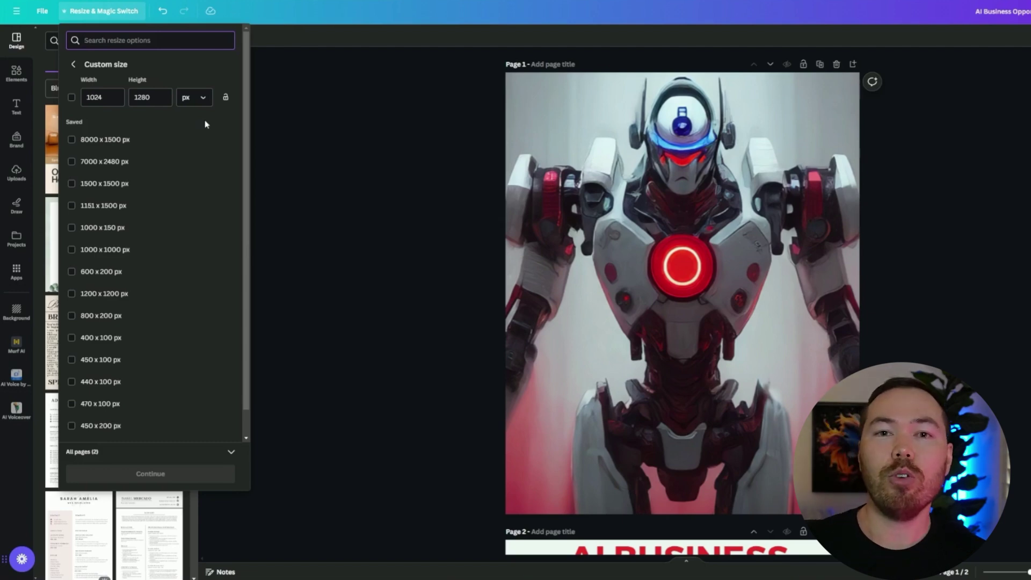
click(485, 170)
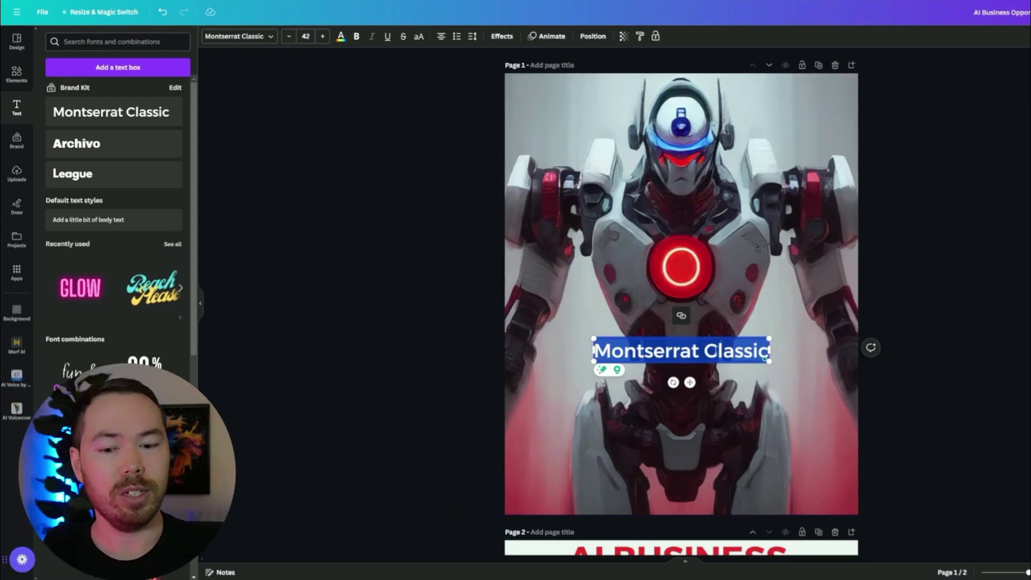
Paste the THE AI ADVANTAGE title onto the cover and add a white gradient found by searching 'gradient'.
text("The AI Advantage: Unlocking Business Success in the Digital Era")
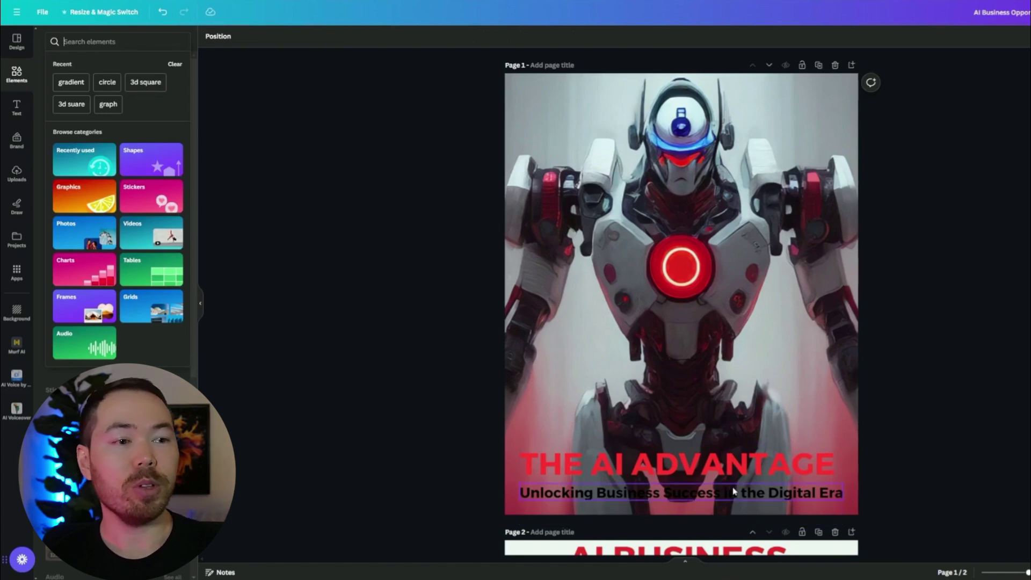
click(129, 42)
text(gradient)
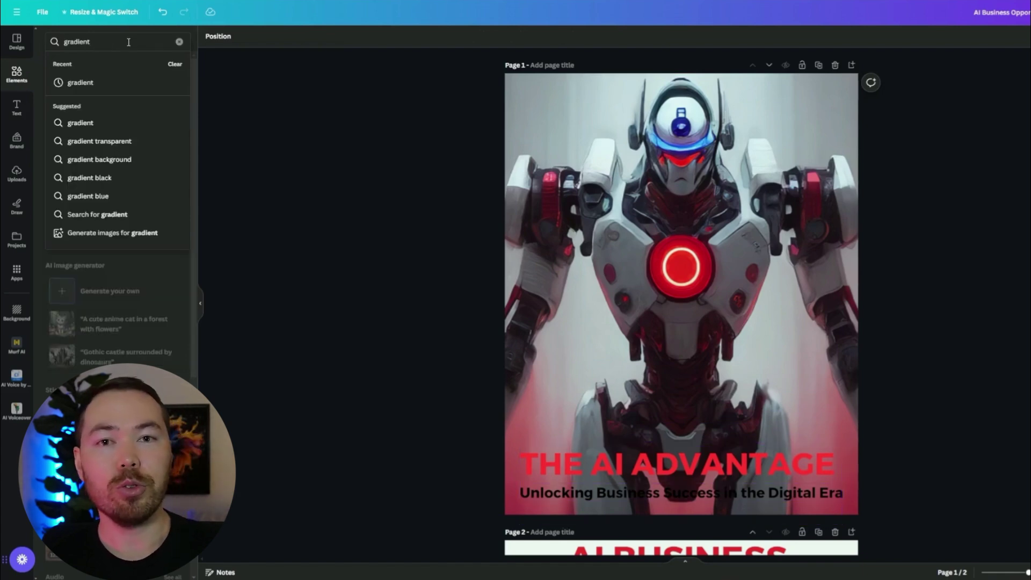
key(Return)
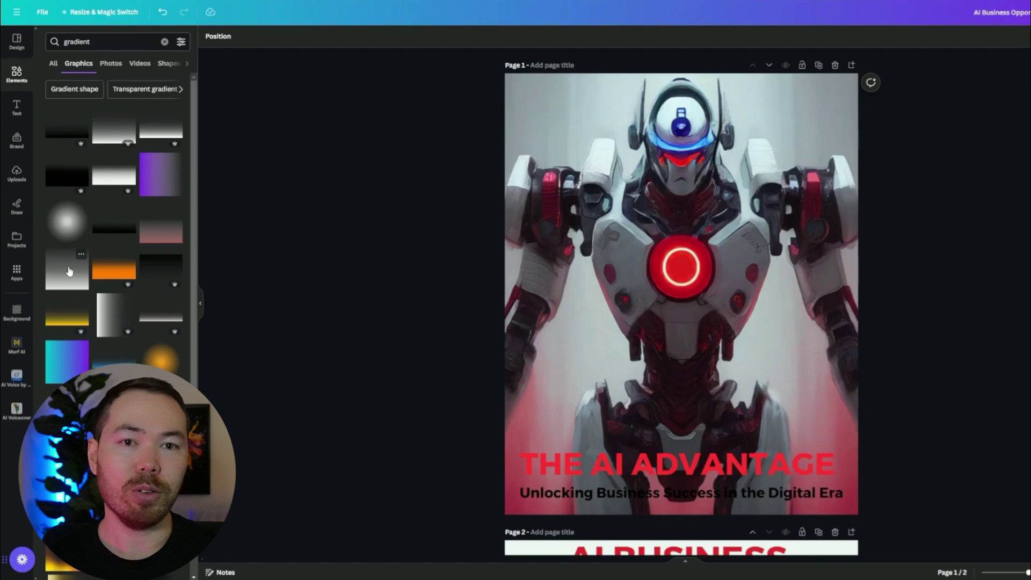
click(68, 271)
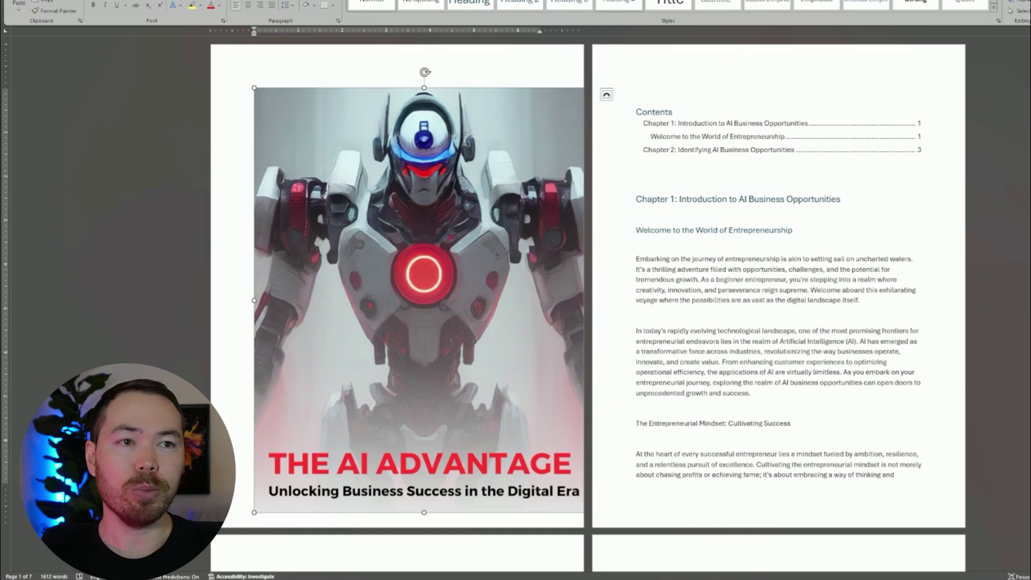
Set the cover picture's wrapping to In Front of Text so it fills page 1.
click(607, 94)
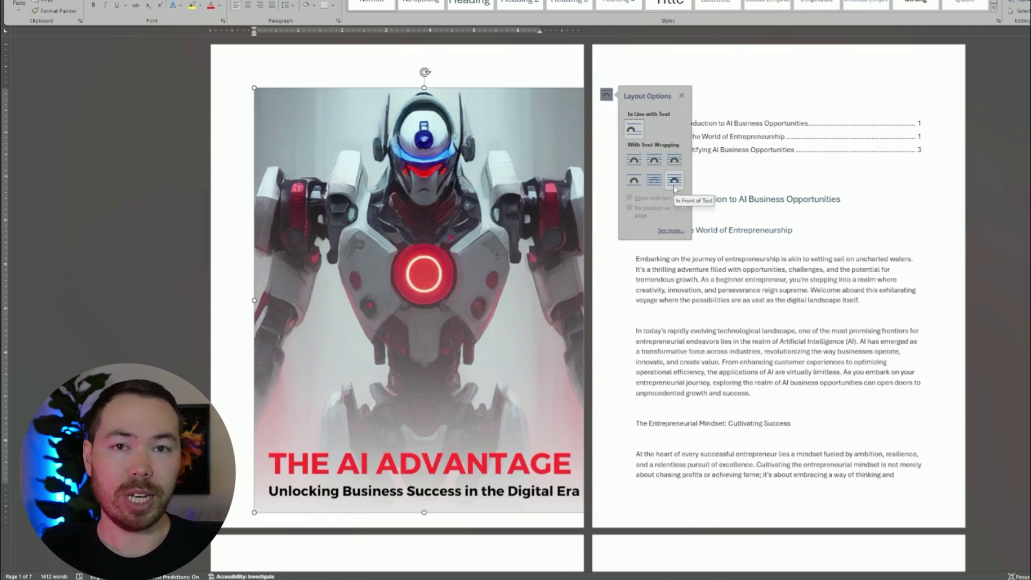
click(674, 180)
click(730, 200)
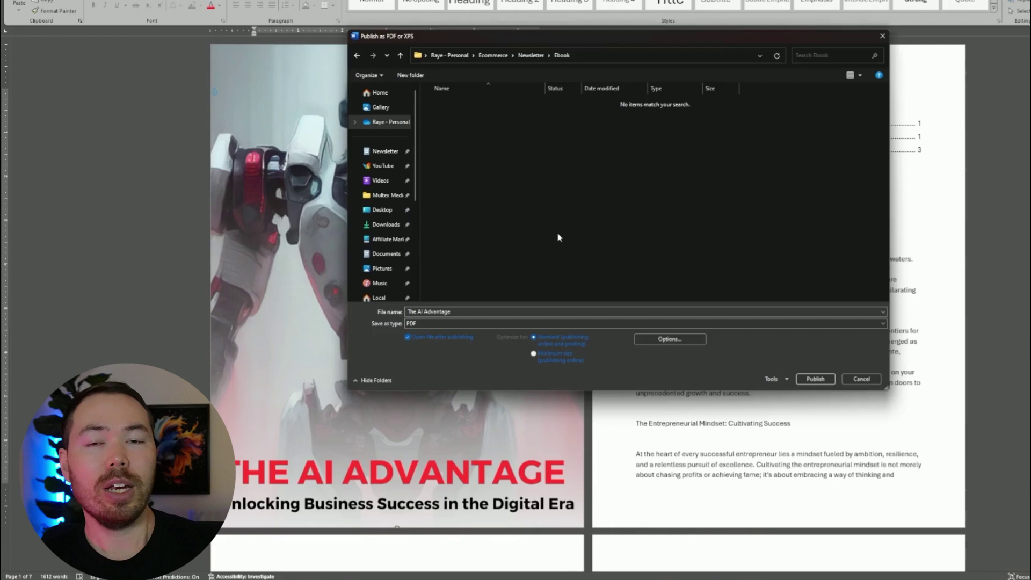
Publish the ebook as the PDF 'The AI Advantage'.
click(815, 379)
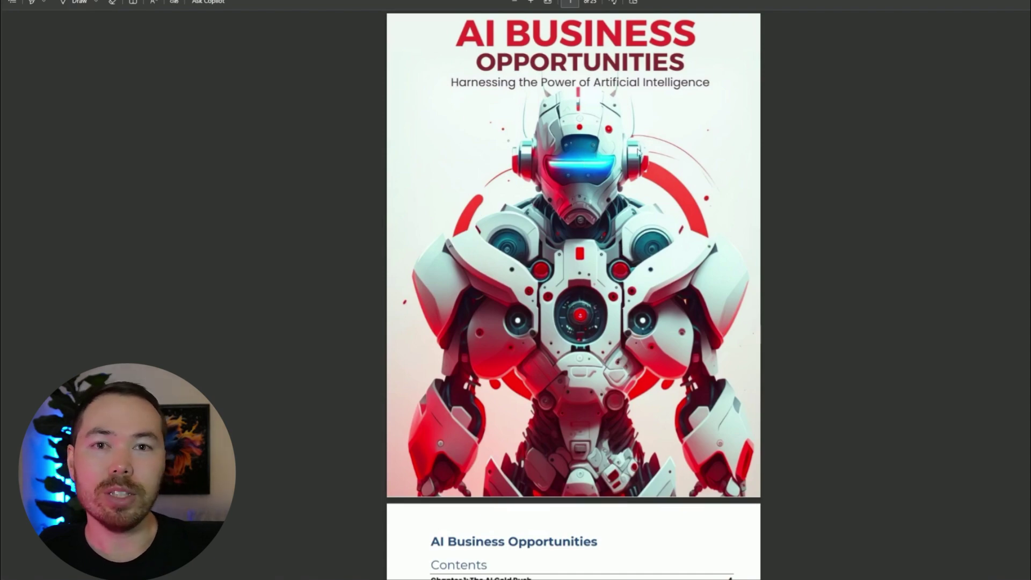
Scroll the AI Business Opportunities PDF past its cover and Contents to page 4, Chapter 1: The AI Gold Rush.
scroll(660, 273, down, 10)
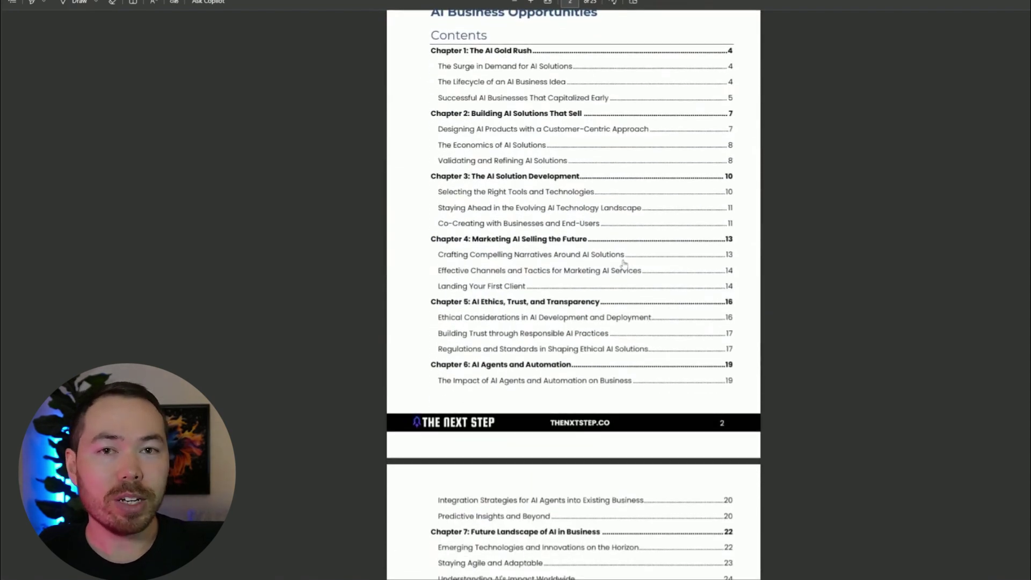
scroll(612, 293, up, 2)
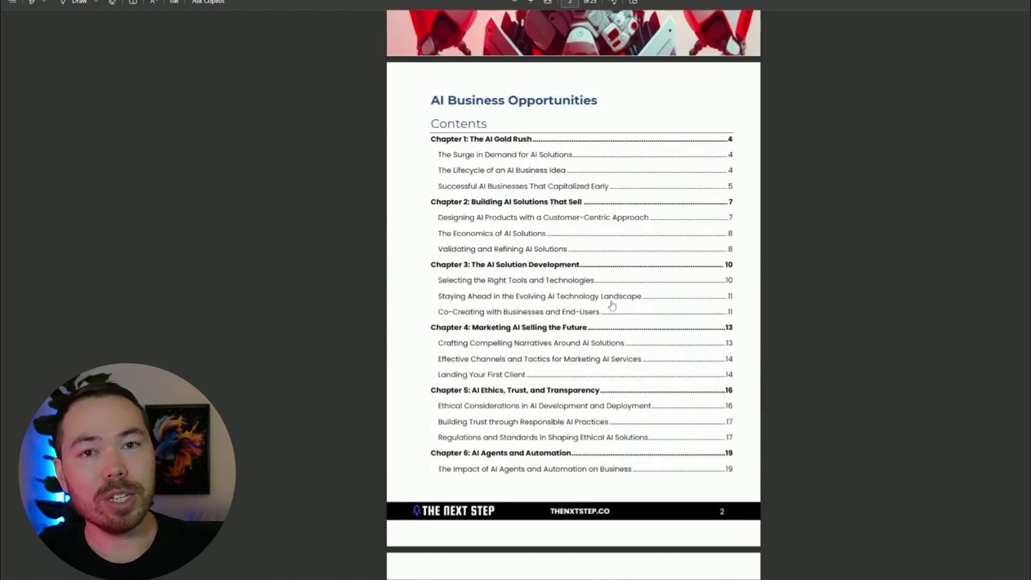
scroll(611, 305, down, 20)
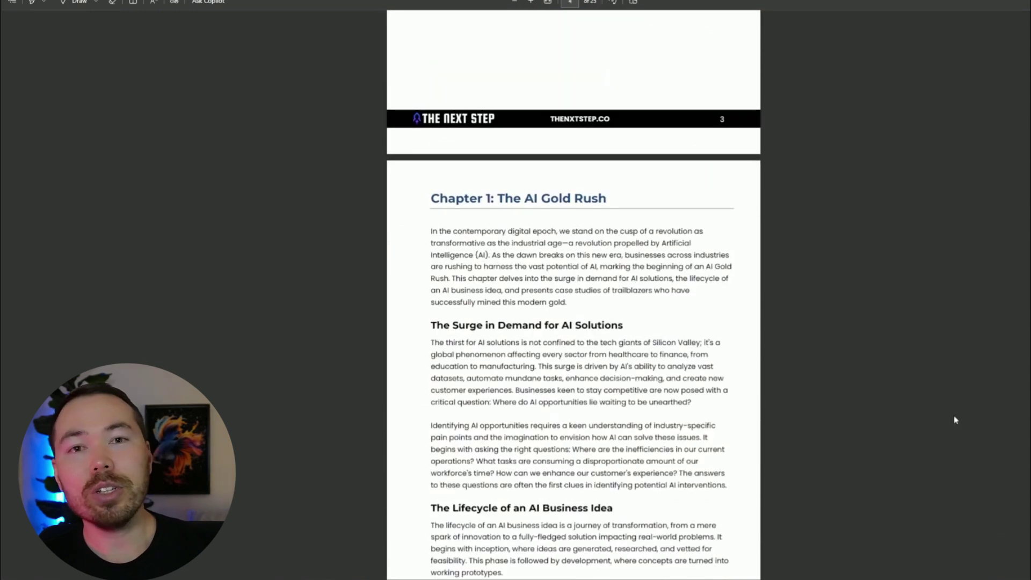